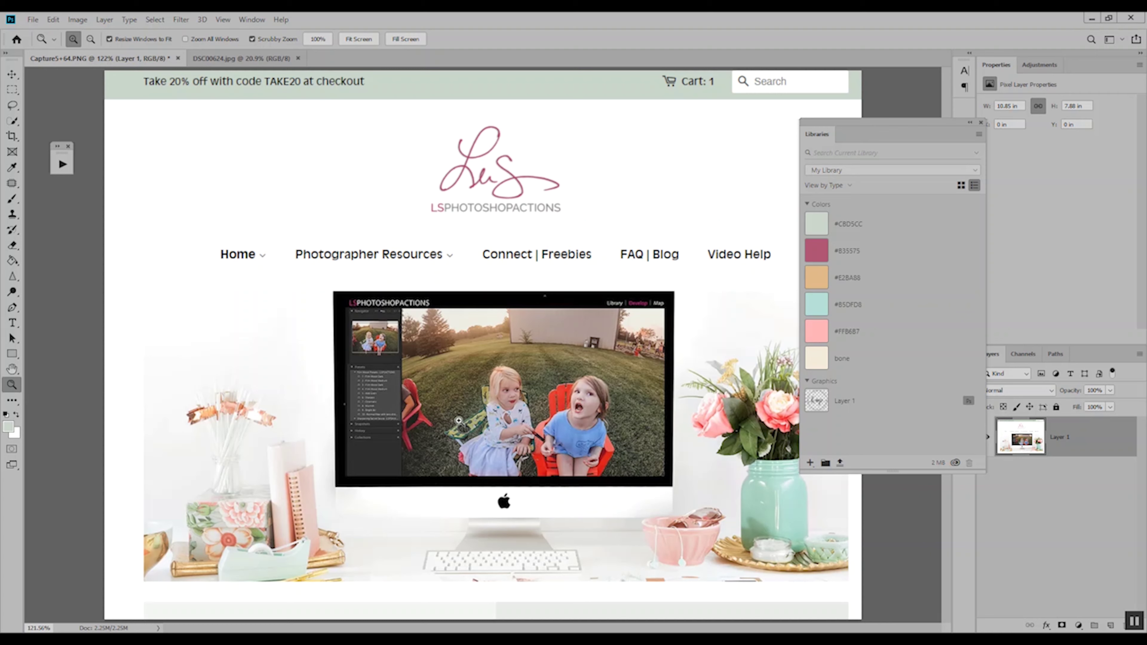
# - Shift the Libraries panel right, then try dropping the Layer 1 graphic onto the canvas
pyautogui.click(250, 20)
pyautogui.click(251, 20)
pyautogui.click(251, 21)
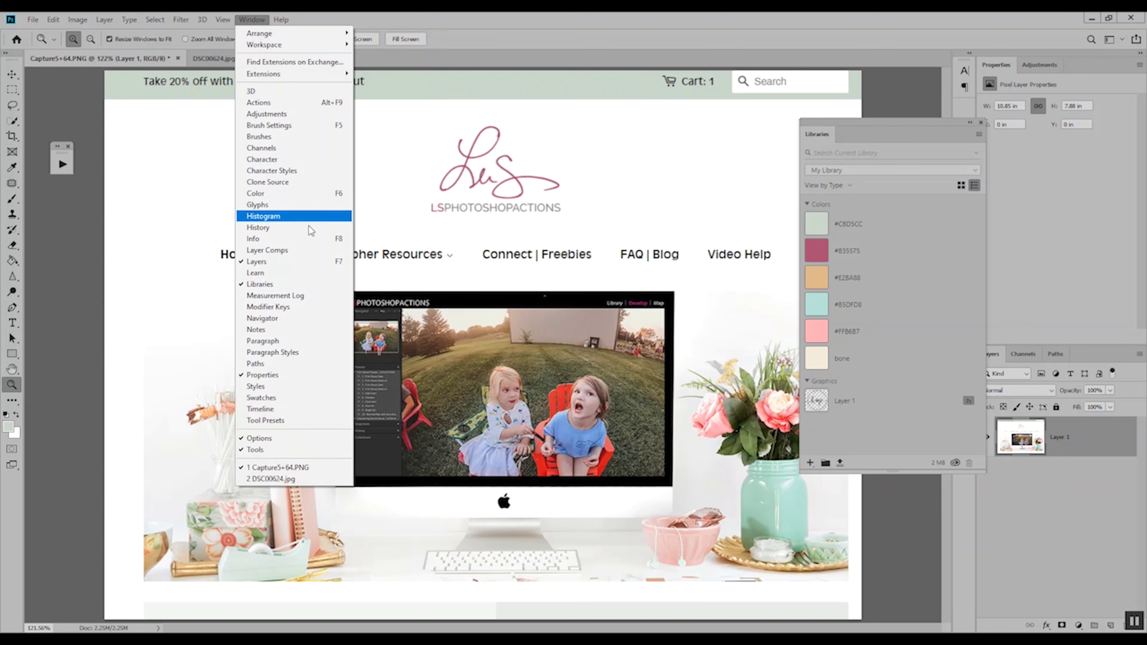
pyautogui.moveTo(884, 124); pyautogui.dragTo(819, 131)
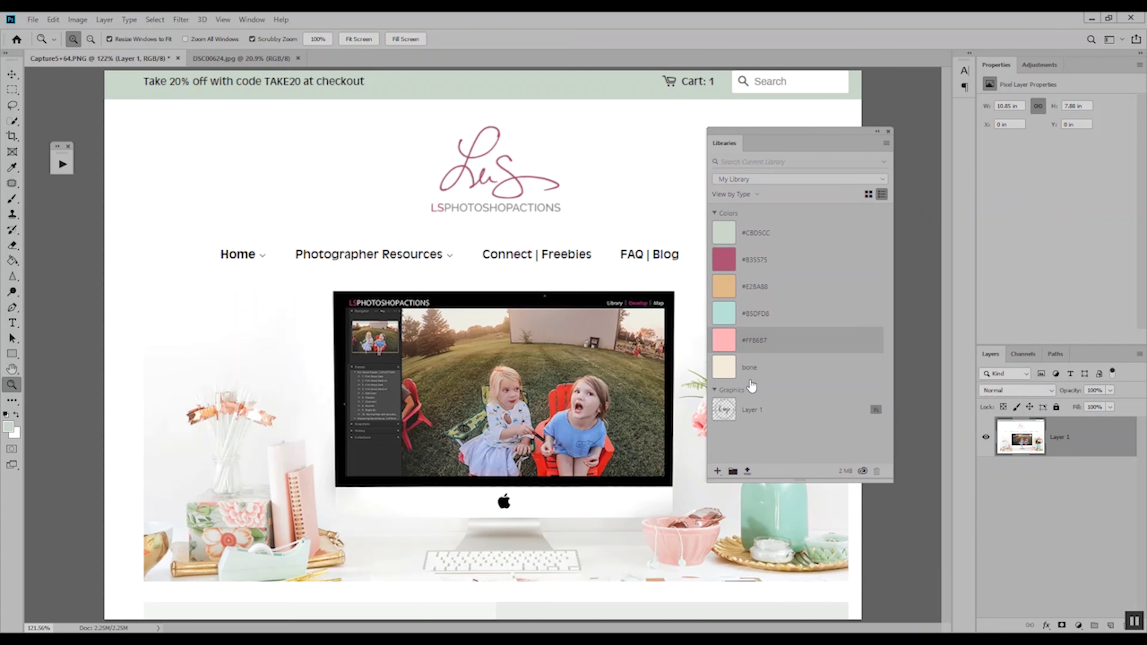
pyautogui.moveTo(765, 422); pyautogui.dragTo(333, 141)
pyautogui.hotkey('alt', 'f')
pyautogui.press('Escape')
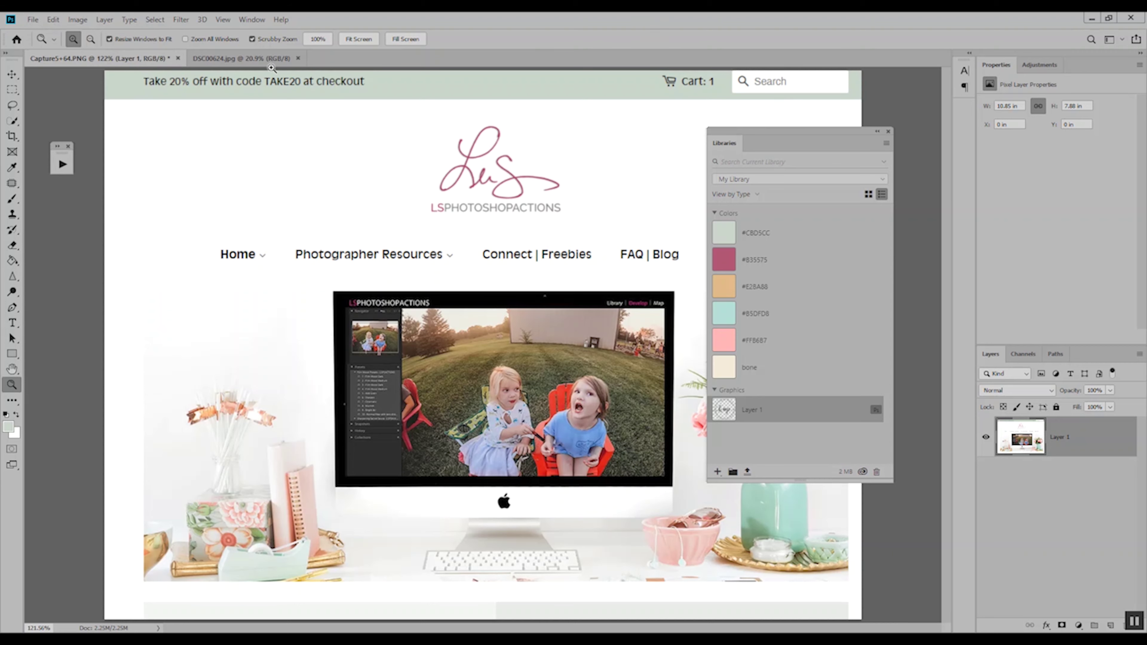
# - Move Libraries off the screenshot, open ls ps actions gray.png, and return to Capture5+64.PNG
pyautogui.moveTo(805, 132); pyautogui.dragTo(986, 161)
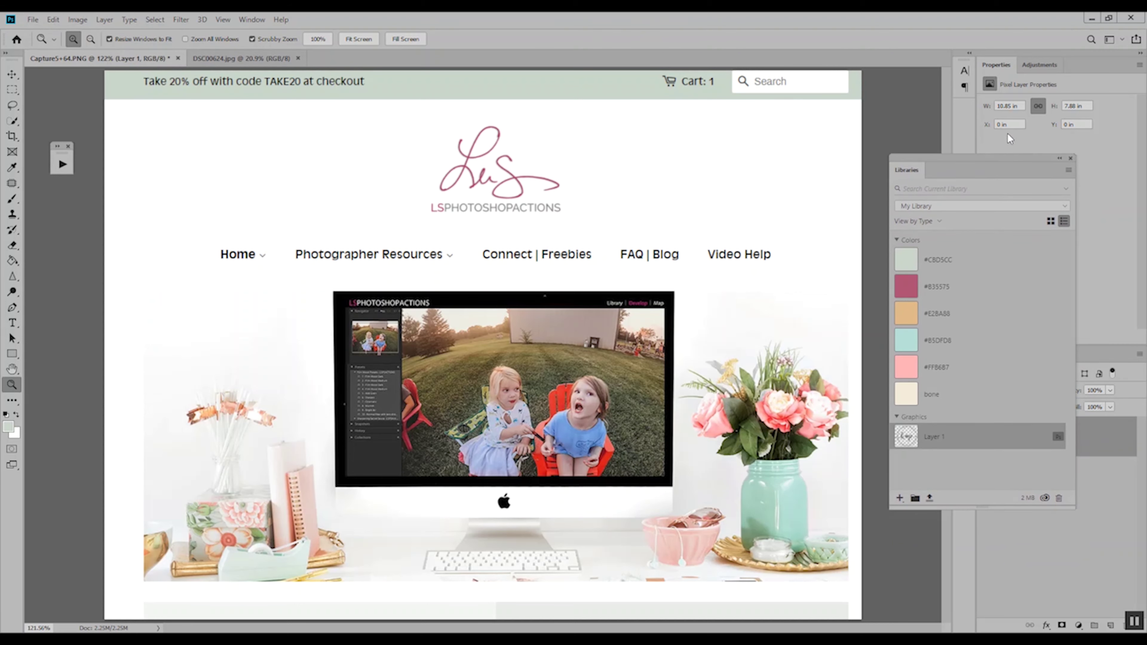
pyautogui.hotkey('ctrl', 'o')
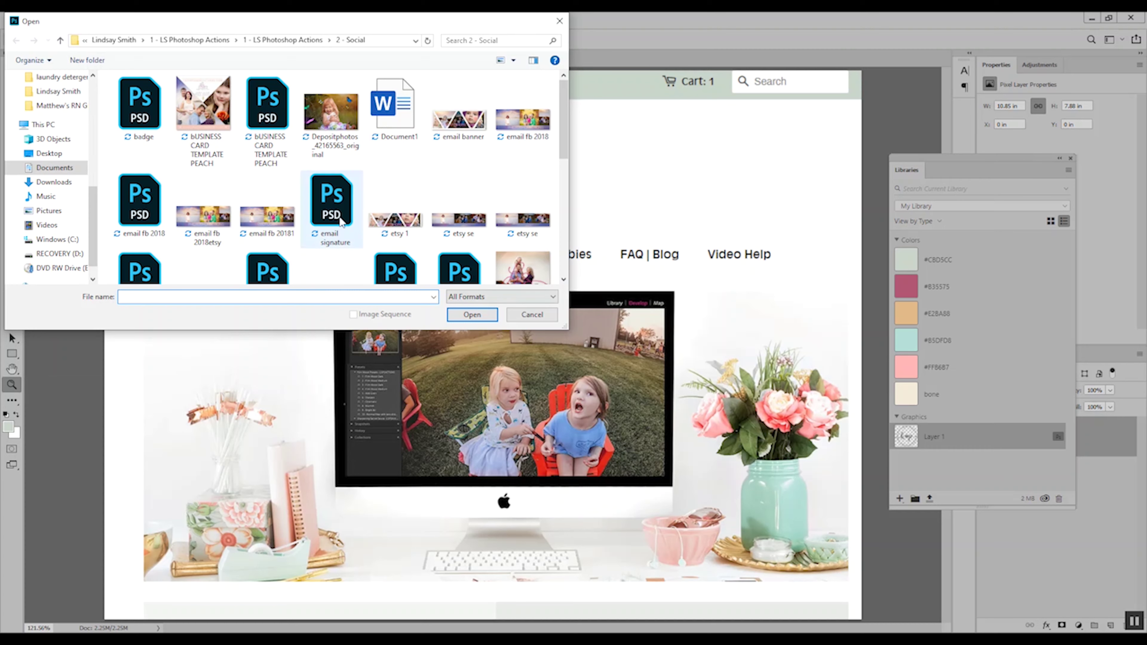
pyautogui.scroll(-3, 329, 139)
pyautogui.doubleClick(268, 156)
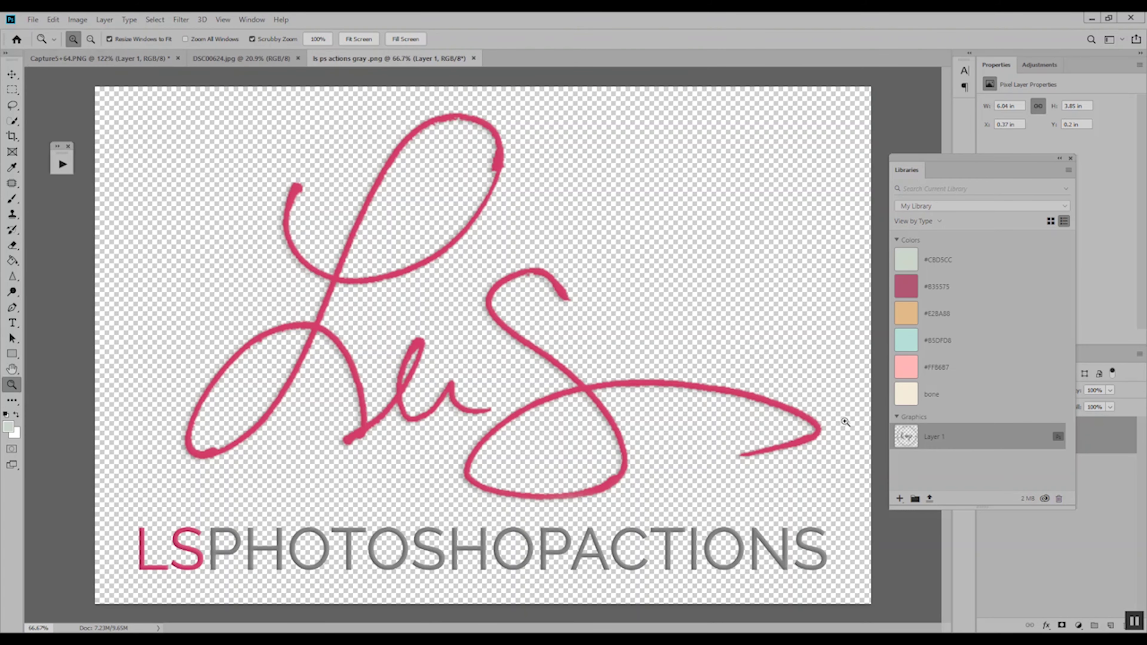
pyautogui.hotkey('ctrl', 'Tab')
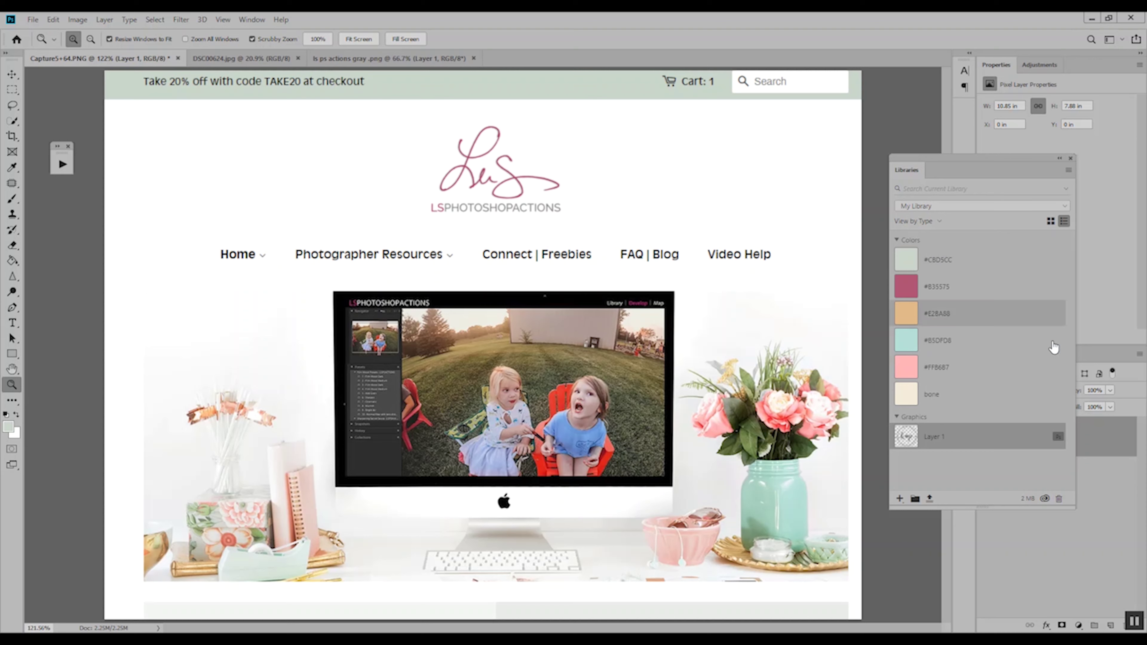
pyautogui.click(900, 499)
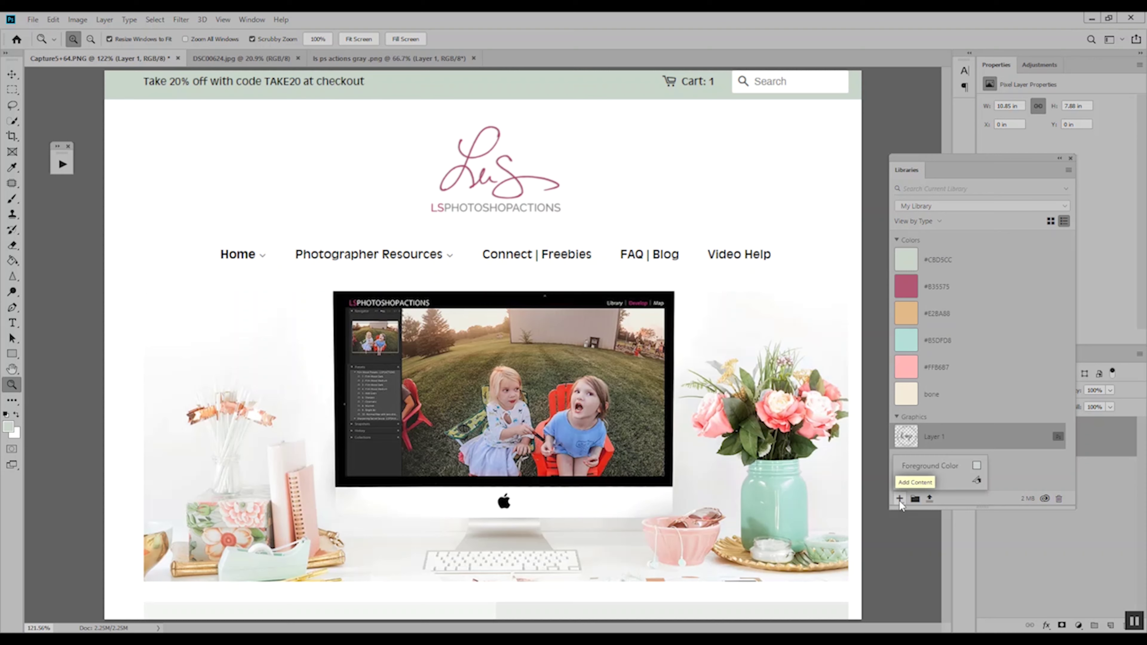
# - Add the transparent LS logo to My Library as a new Layer 1 graphic
pyautogui.click(12, 167)
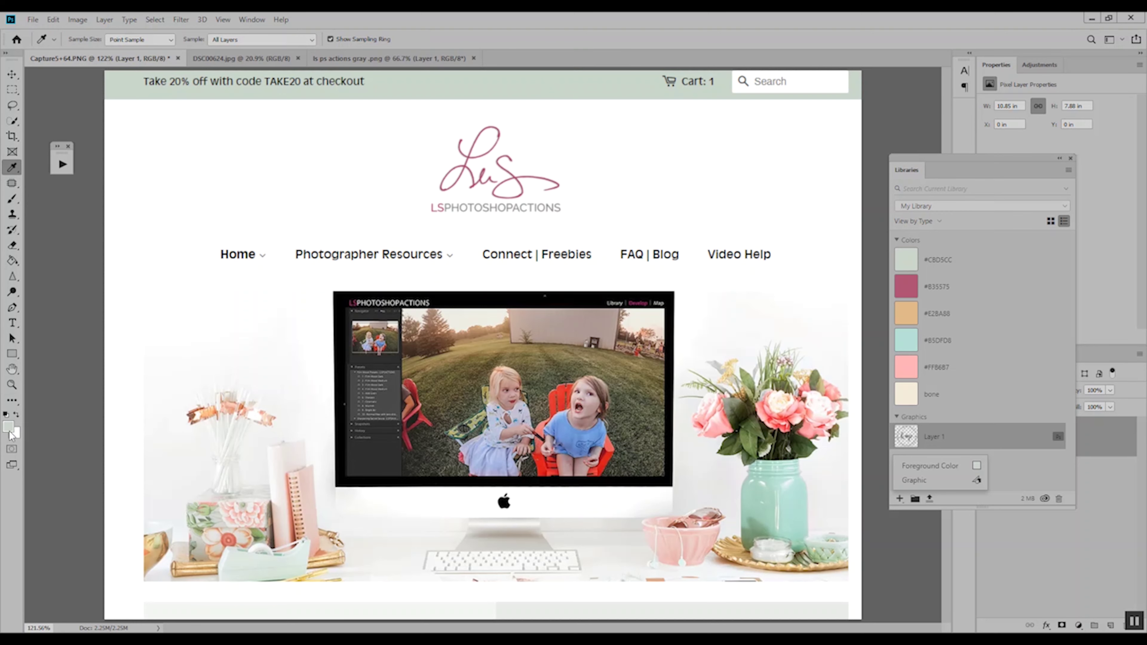
pyautogui.click(387, 63)
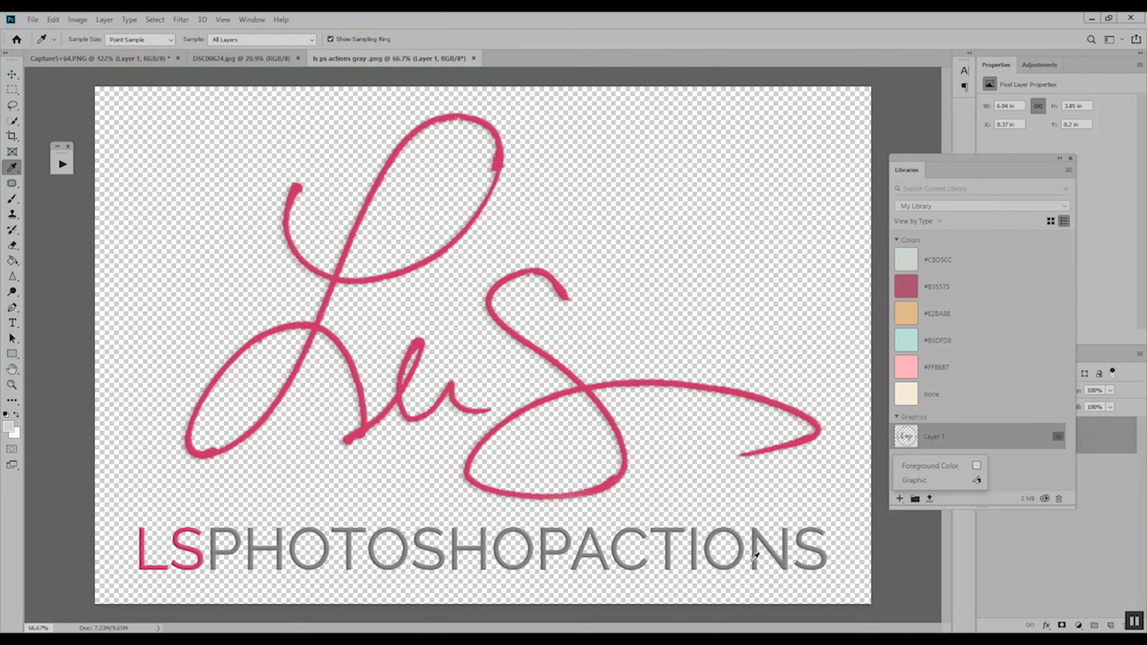
pyautogui.click(900, 497)
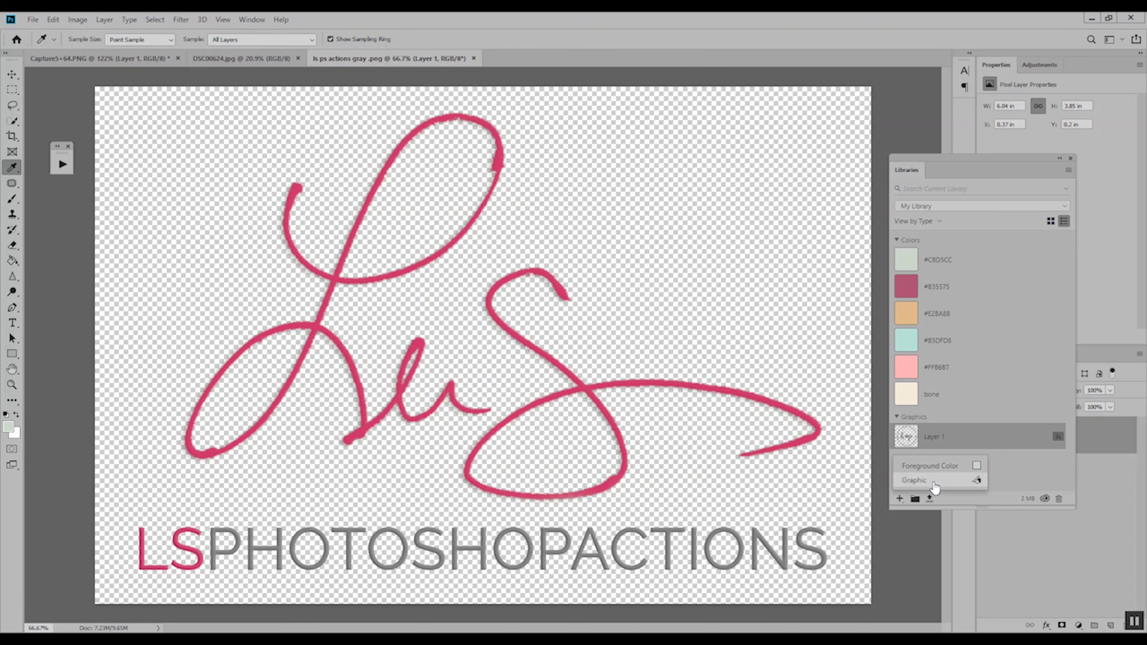
pyautogui.click(962, 469)
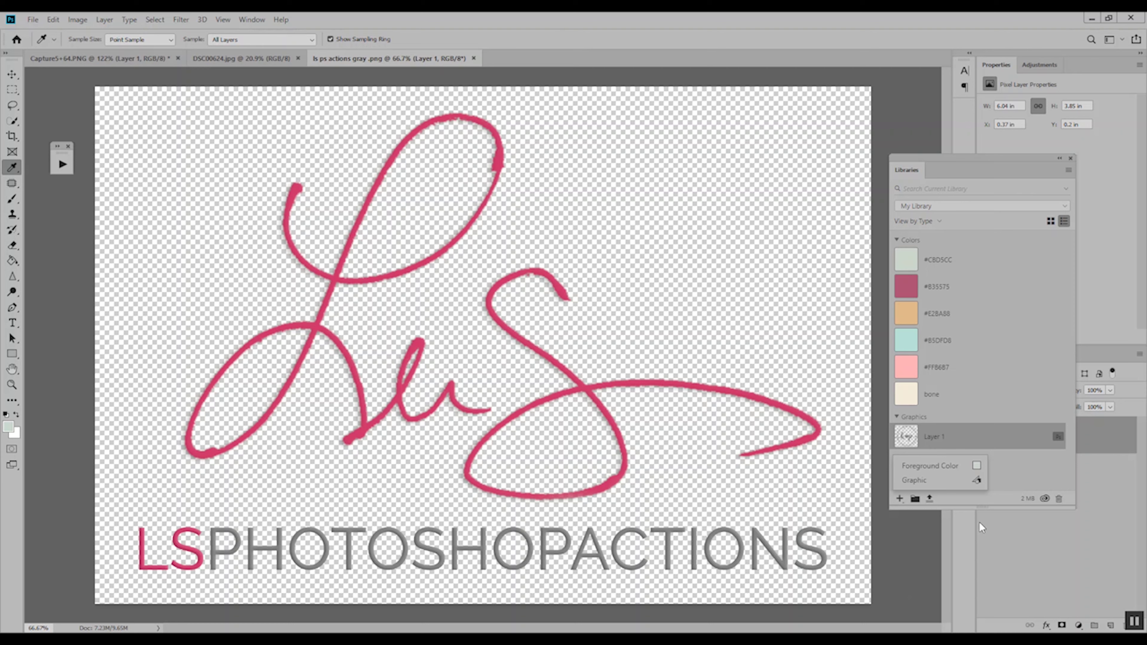
pyautogui.click(974, 480)
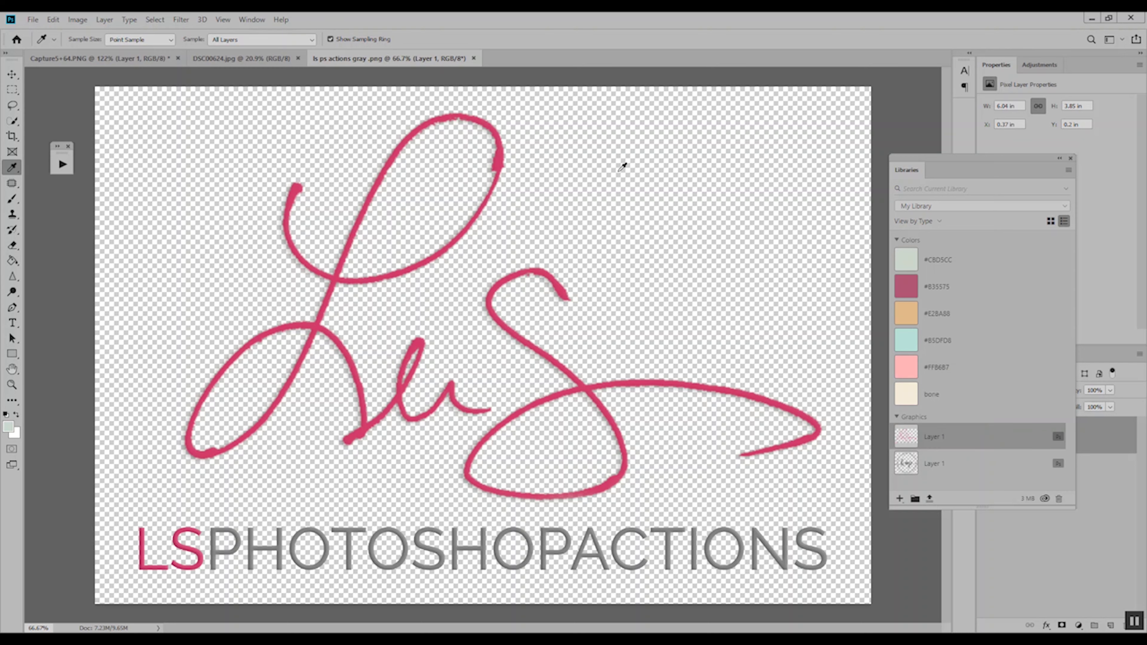
pyautogui.click(473, 58)
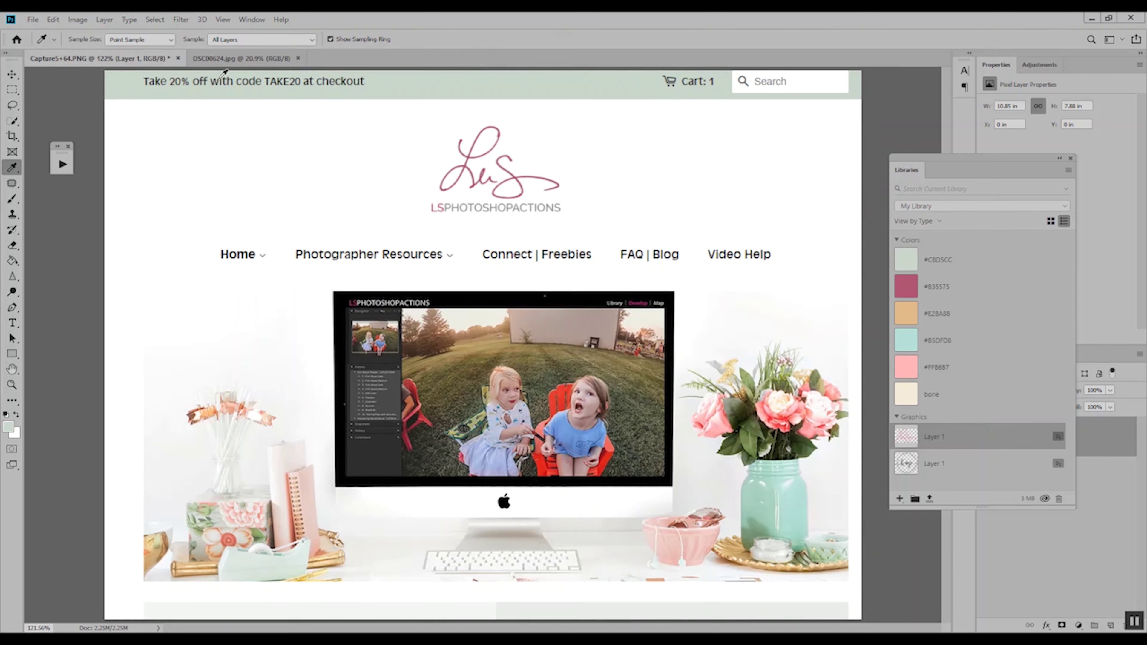
pyautogui.click(222, 59)
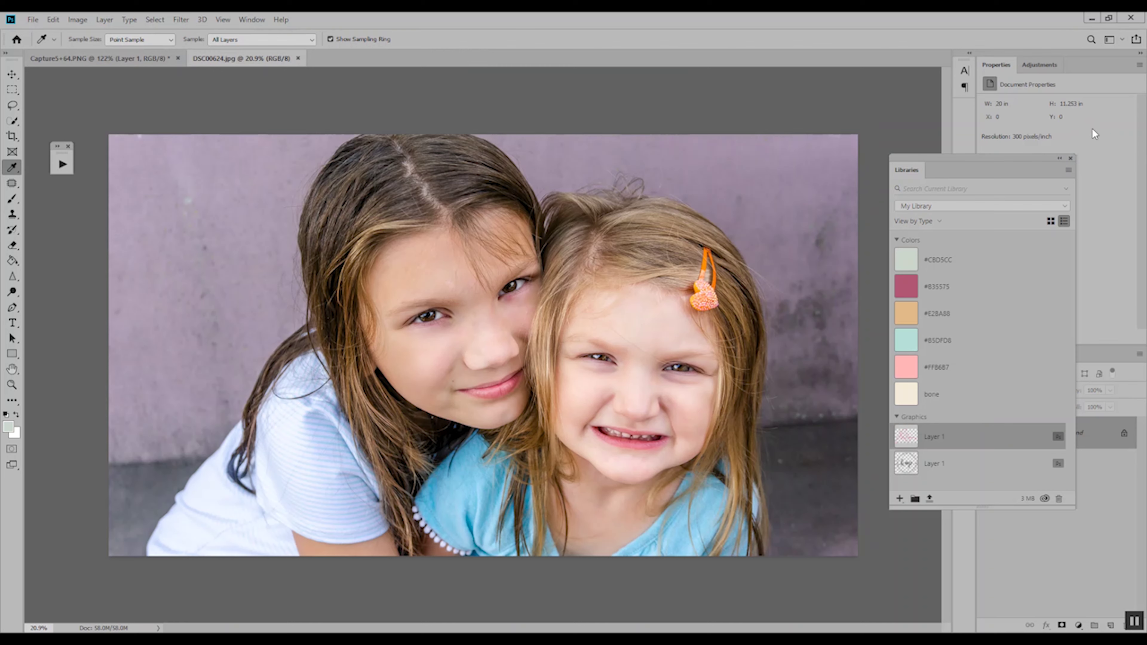
pyautogui.click(1071, 157)
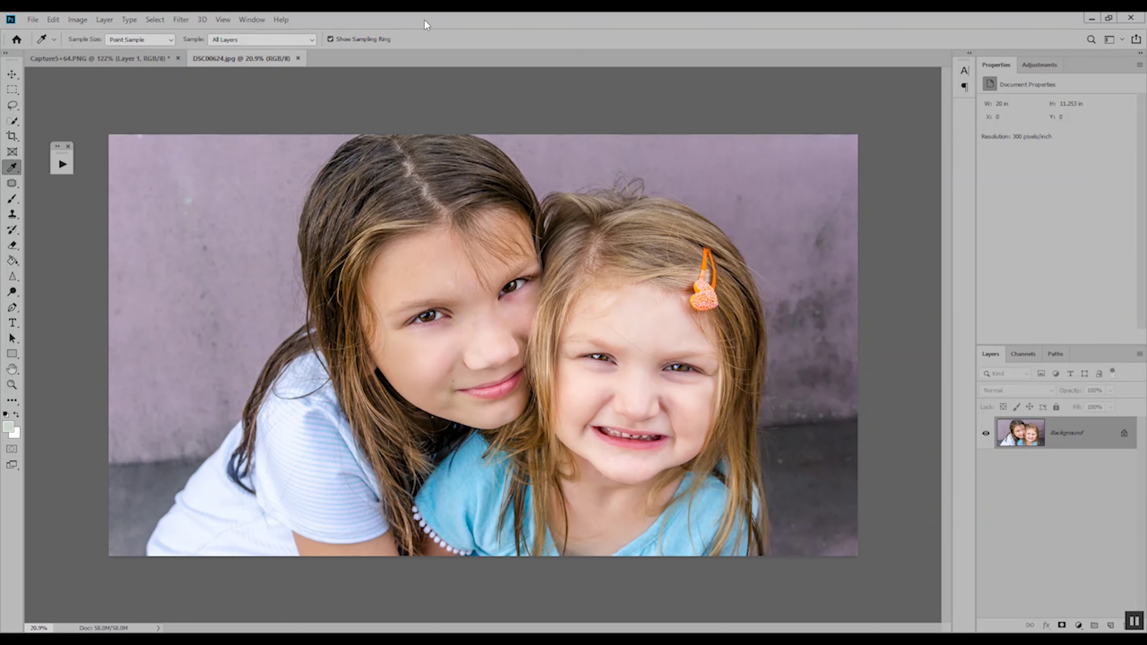
pyautogui.click(252, 21)
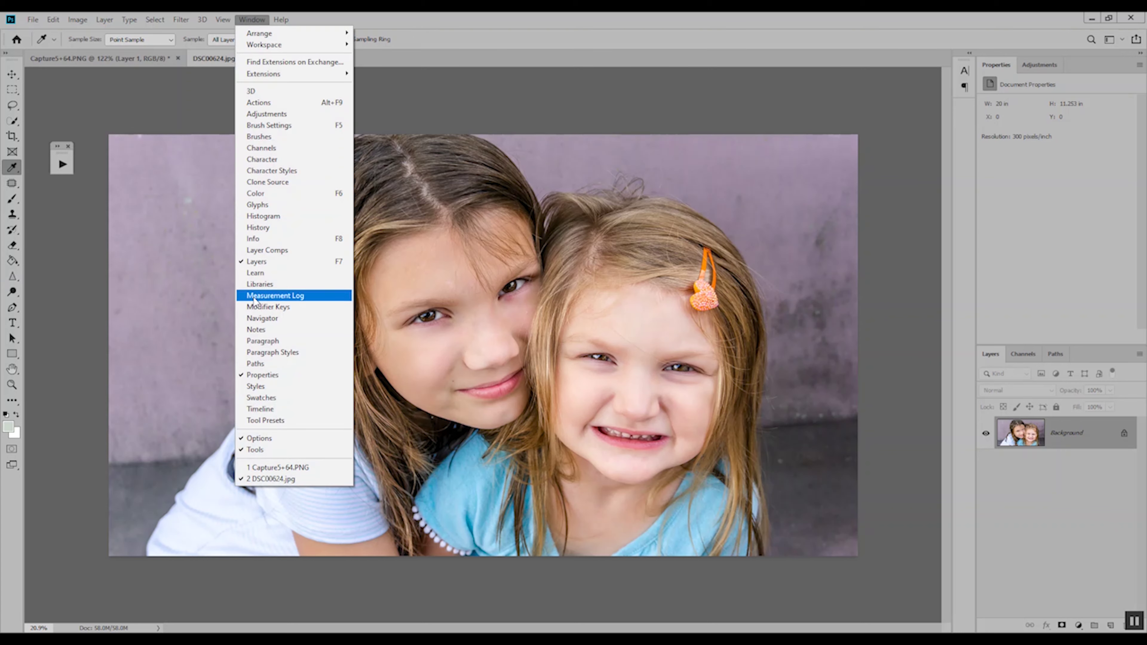
pyautogui.click(260, 283)
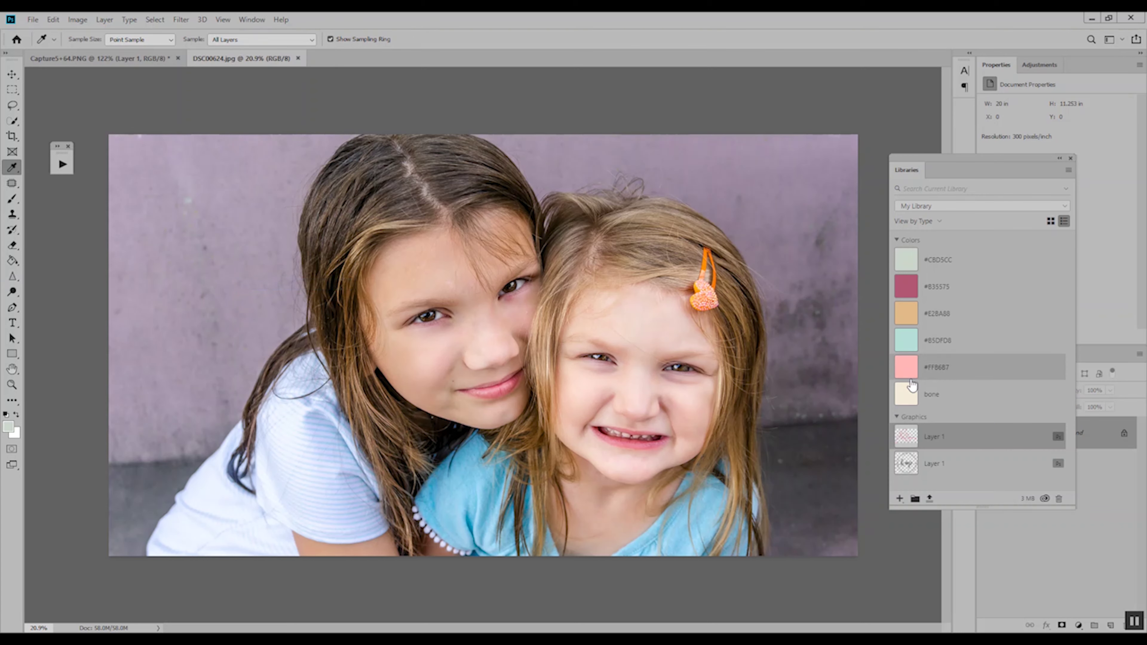
pyautogui.click(289, 20)
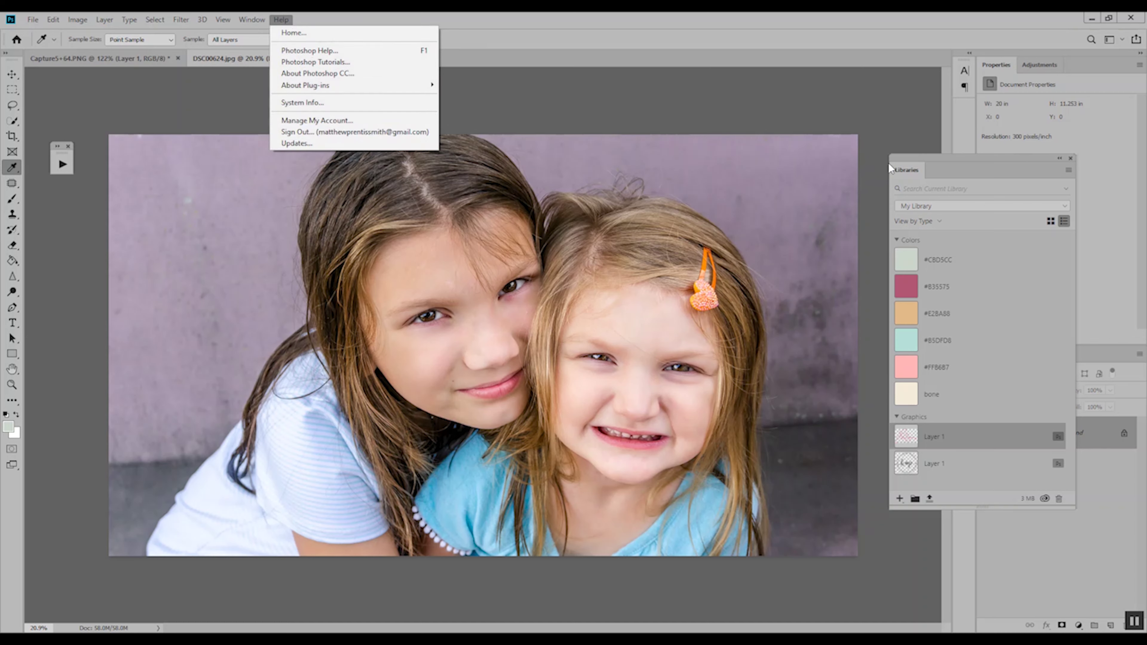
# - Pick the bone swatch, then place the LS logo graphic scaled into the photo's top-left corner
pyautogui.click(1019, 395)
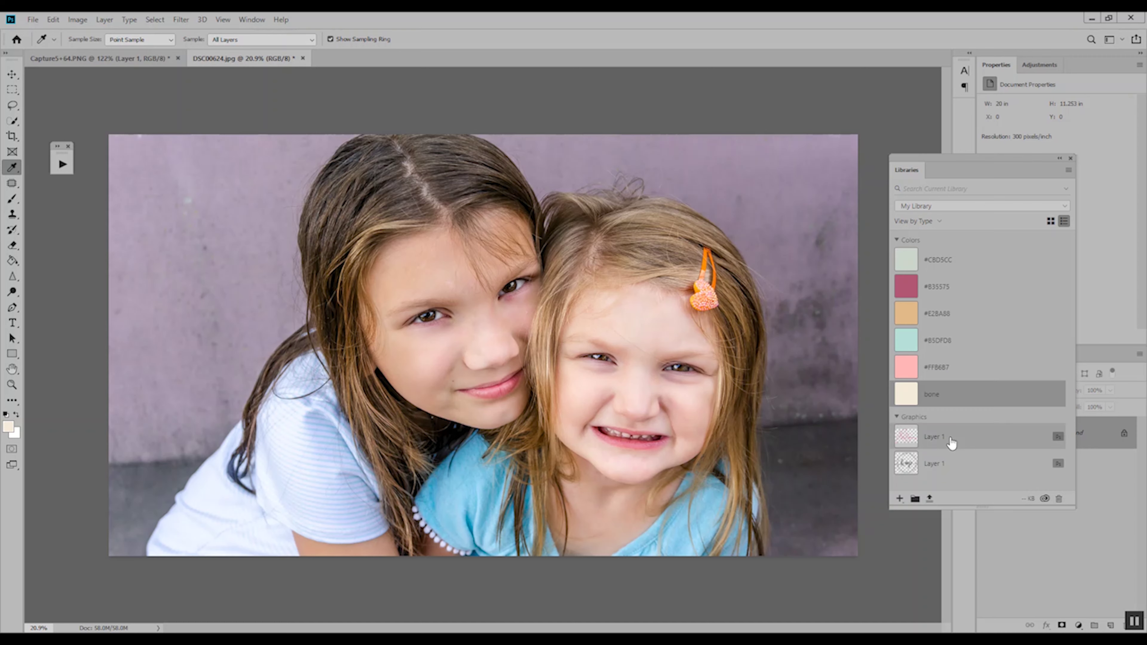
pyautogui.moveTo(948, 440)
pyautogui.mouseDown()
pyautogui.moveTo(737, 405)
pyautogui.moveTo(240, 208)
pyautogui.moveTo(233, 236)
pyautogui.moveTo(343, 246)
pyautogui.moveTo(314, 296)
pyautogui.mouseUp()
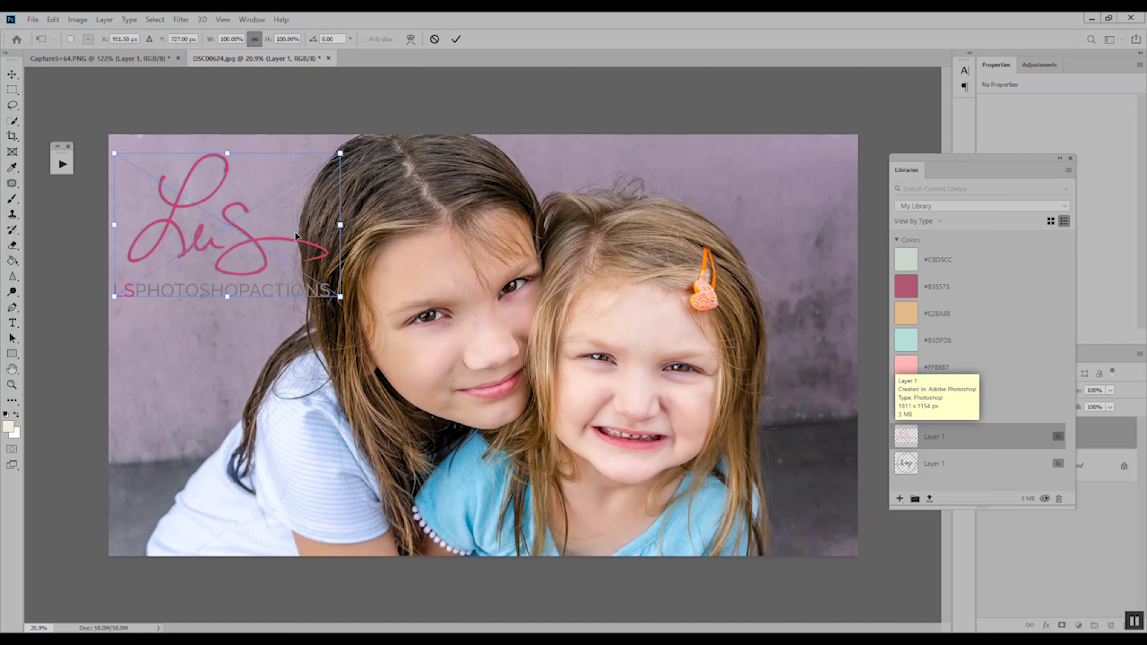
pyautogui.moveTo(302, 236); pyautogui.dragTo(319, 235)
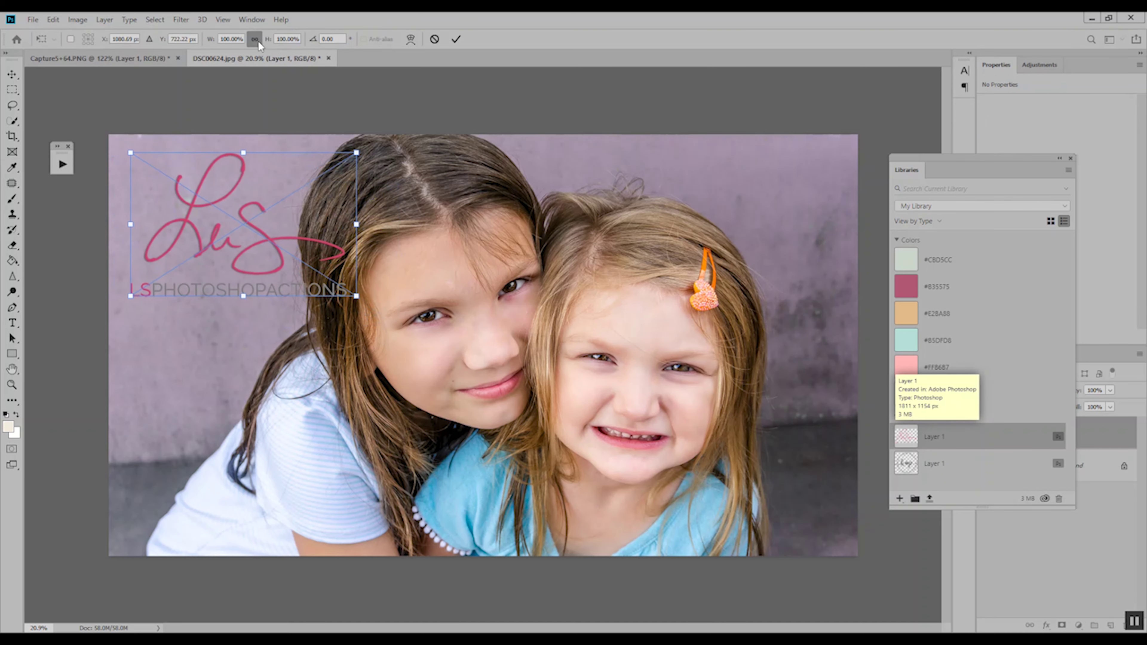
pyautogui.moveTo(357, 296); pyautogui.dragTo(233, 222)
pyautogui.press('Return')
pyautogui.press('i')
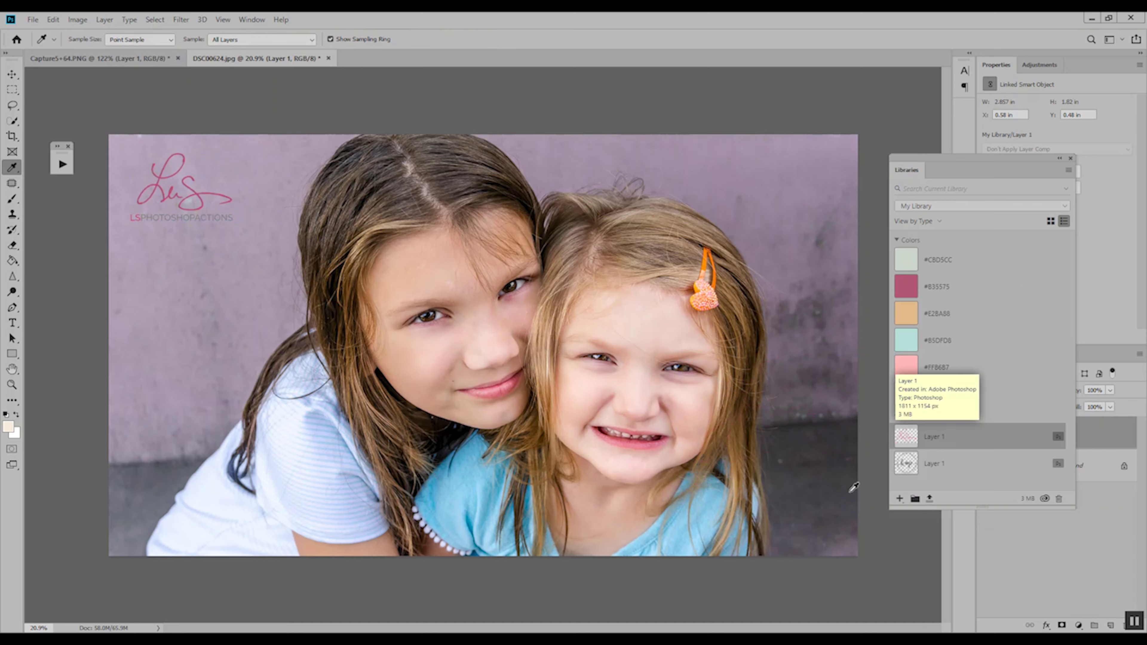